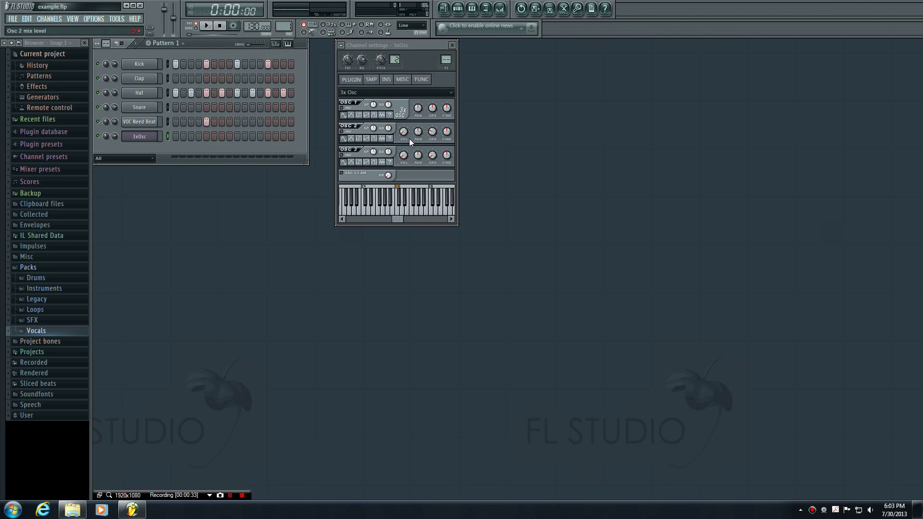
- Lower the OSC 2 volume to 36%, then 23%, auditioning C5 after each change
drag(402, 133, 412, 140)
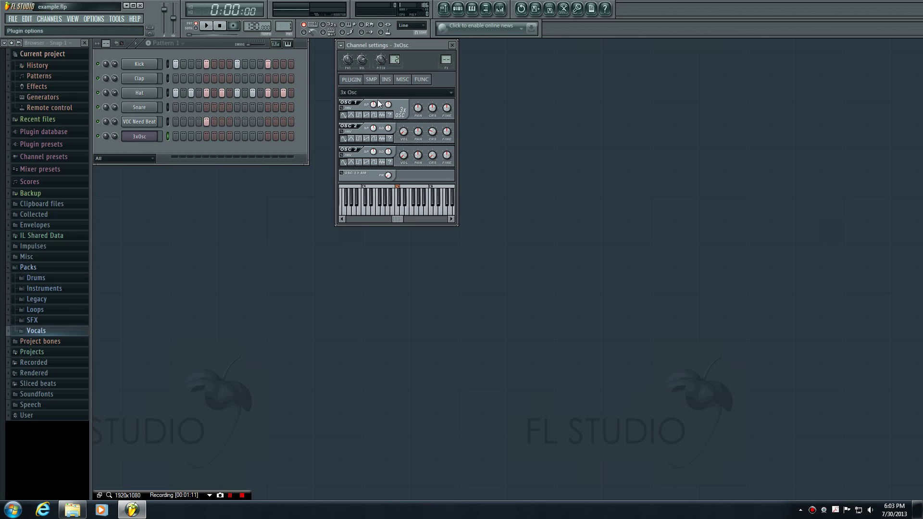
click(399, 211)
click(398, 211)
drag(404, 134, 406, 173)
key(z)
key(z)
drag(403, 132, 403, 125)
key(z)
- Set OSC 2 to 12% volume panned 34% left, returning OSC 1 pan to centre
mouse_move(404, 133)
mouse_down()
mouse_move(404, 144)
mouse_move(417, 137)
mouse_up()
drag(417, 110, 418, 95)
key(z)
drag(418, 131, 417, 134)
key(z)
click(418, 108)
key(z)
- Raise OSC 1 coarse pitch by one semitone and fine-tune it to -13 cents
mouse_move(432, 112)
mouse_down()
mouse_move(431, 96)
mouse_move(432, 115)
mouse_up()
drag(452, 112, 452, 101)
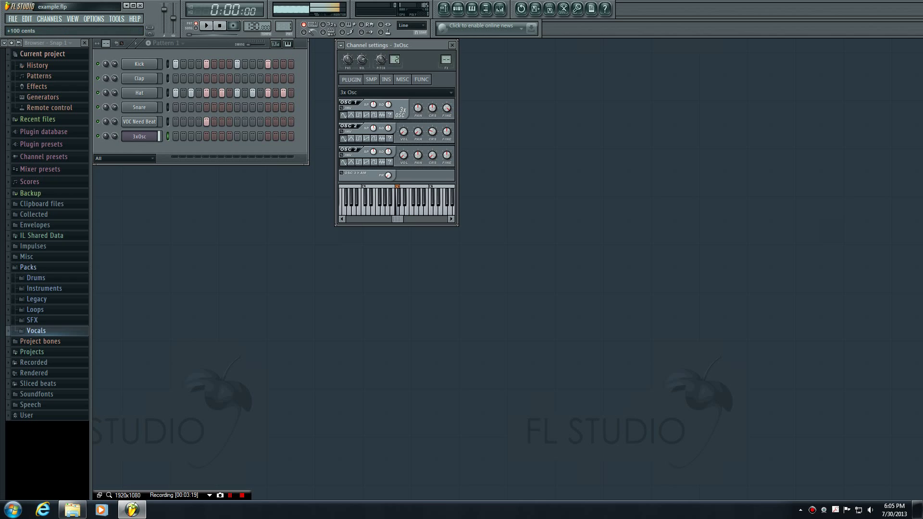
drag(446, 108, 446, 131)
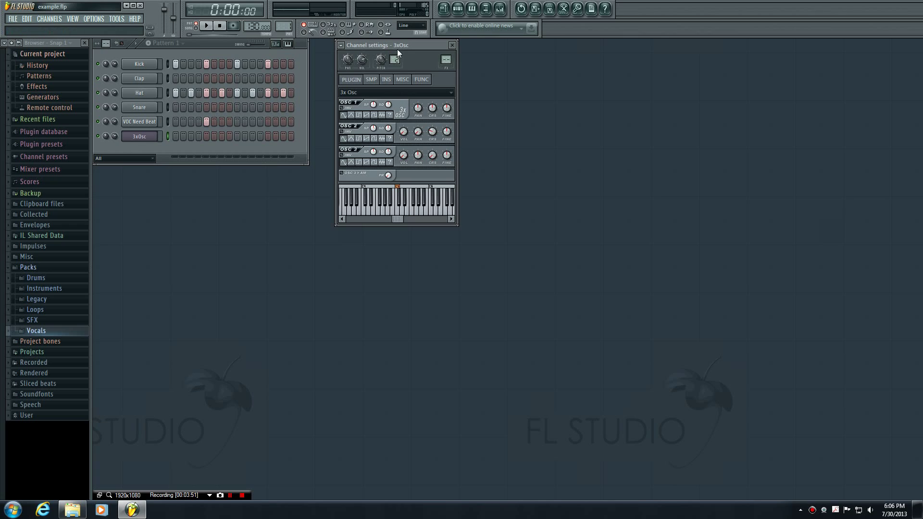
- Set OSC 2 volume to 8%, test notes, and play the pattern with the drums
drag(396, 45, 523, 45)
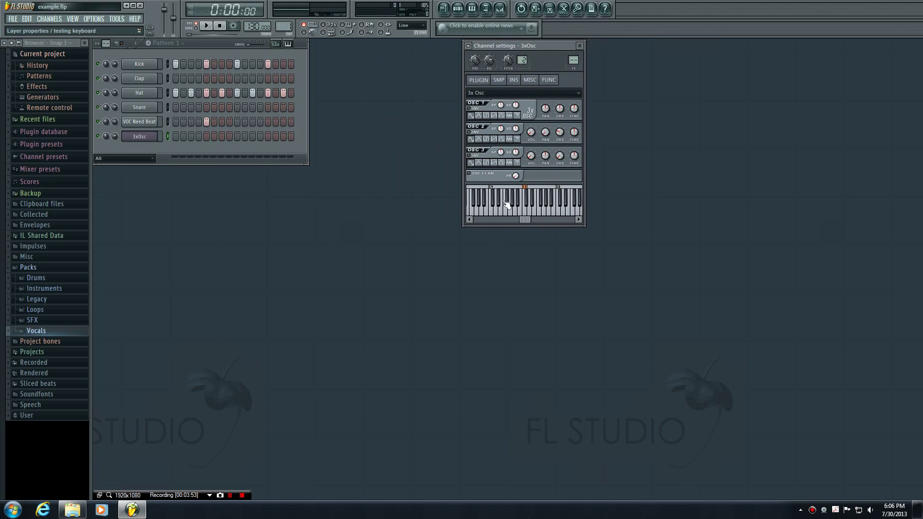
click(527, 211)
drag(531, 132, 532, 146)
click(526, 214)
click(526, 214)
click(526, 214)
click(137, 44)
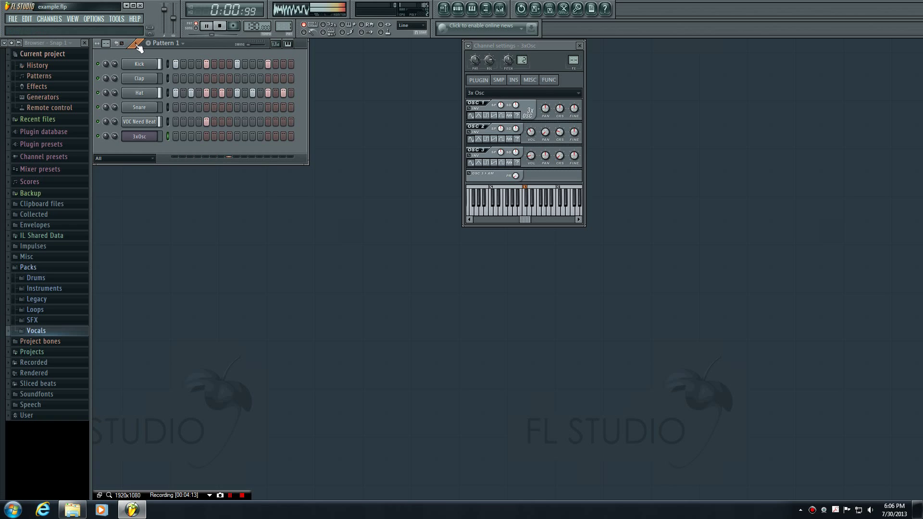
click(138, 45)
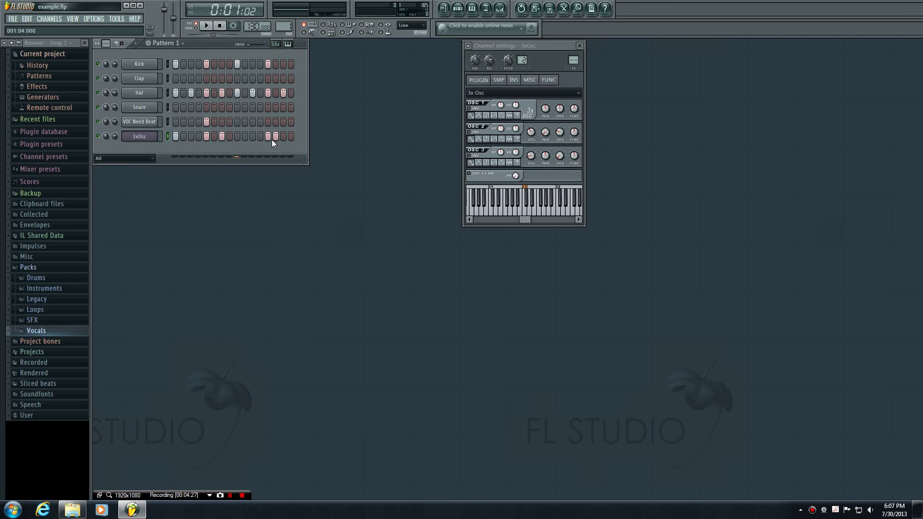
- Play the pattern with the new 3xOsc hits, then solo the 3xOsc and listen
click(140, 46)
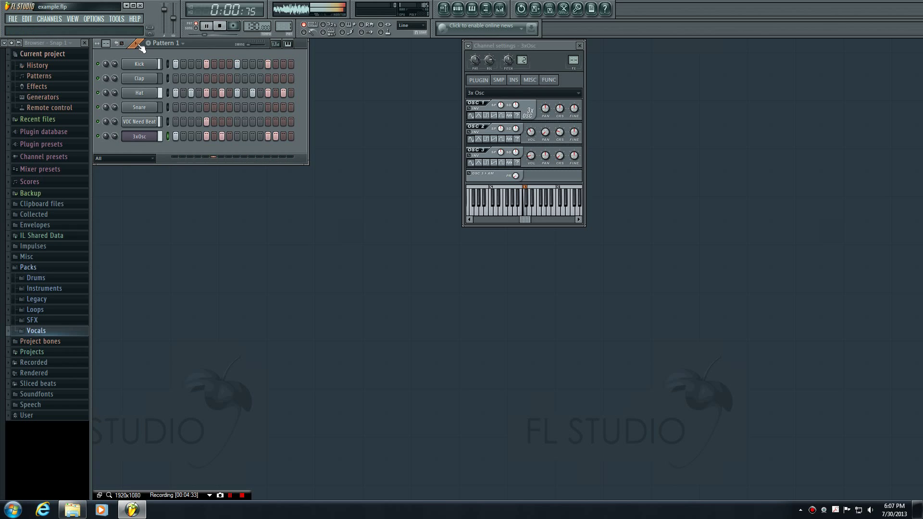
click(221, 27)
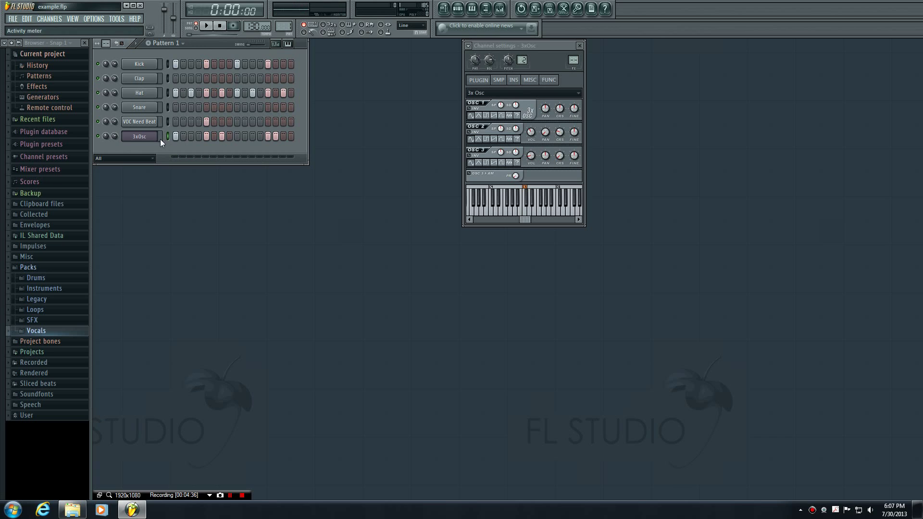
right_click(98, 137)
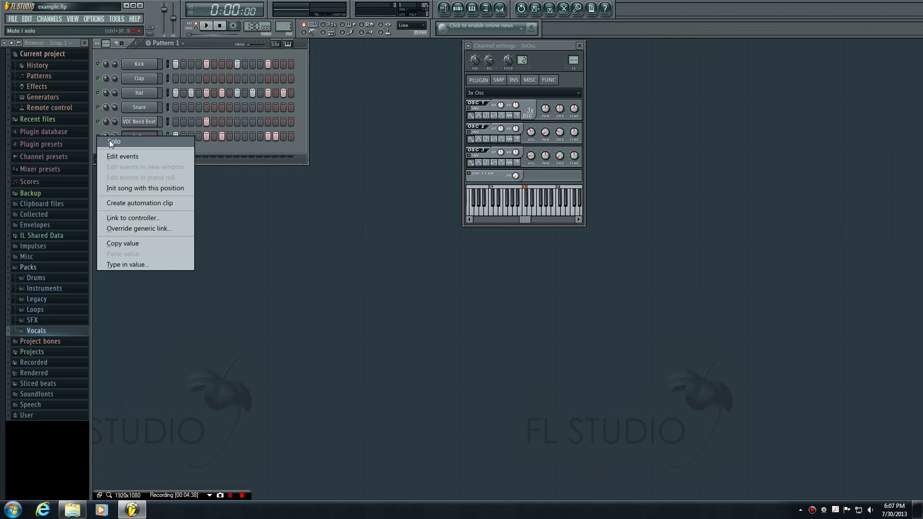
click(108, 140)
key(space)
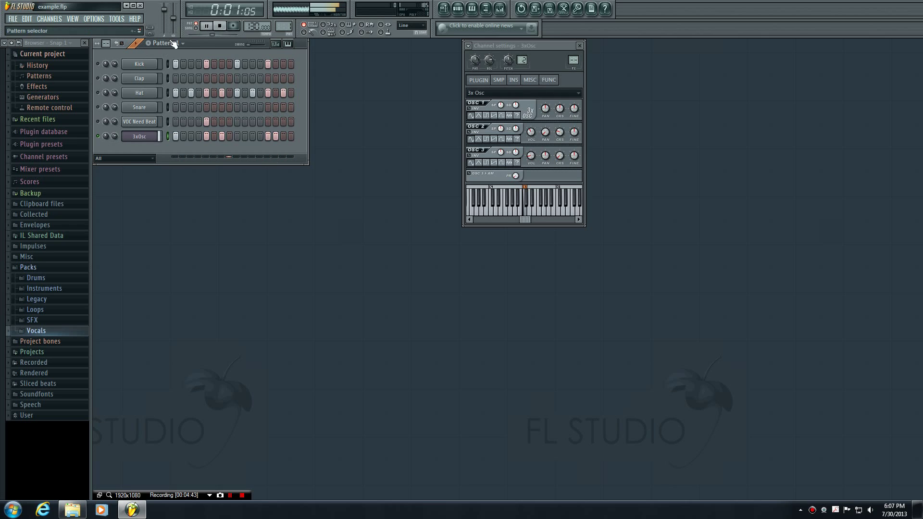
key(space)
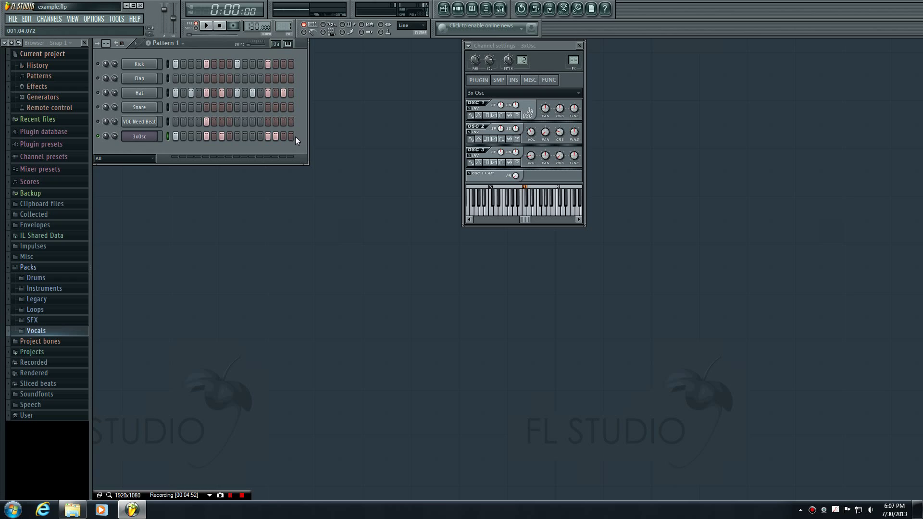
- Close the 3xOsc Channel settings, select the 3xOsc channel, and open its keyboard editor
click(579, 46)
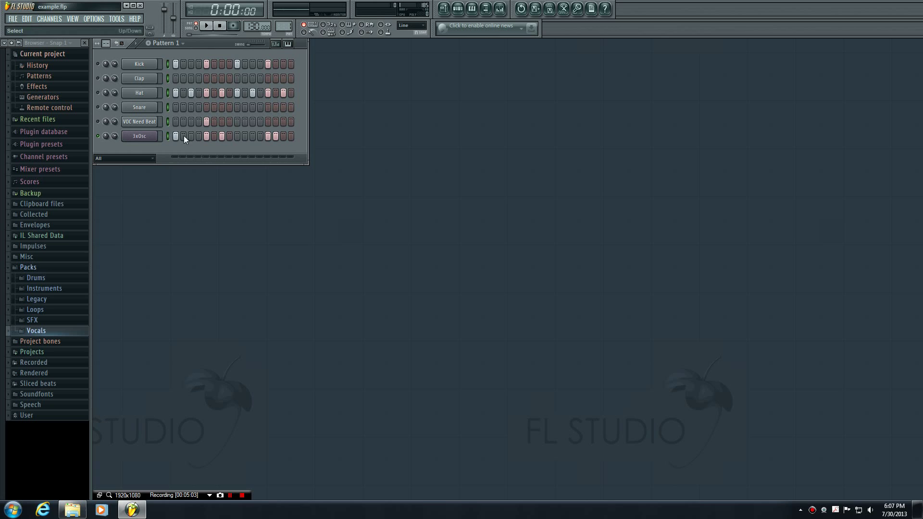
click(167, 137)
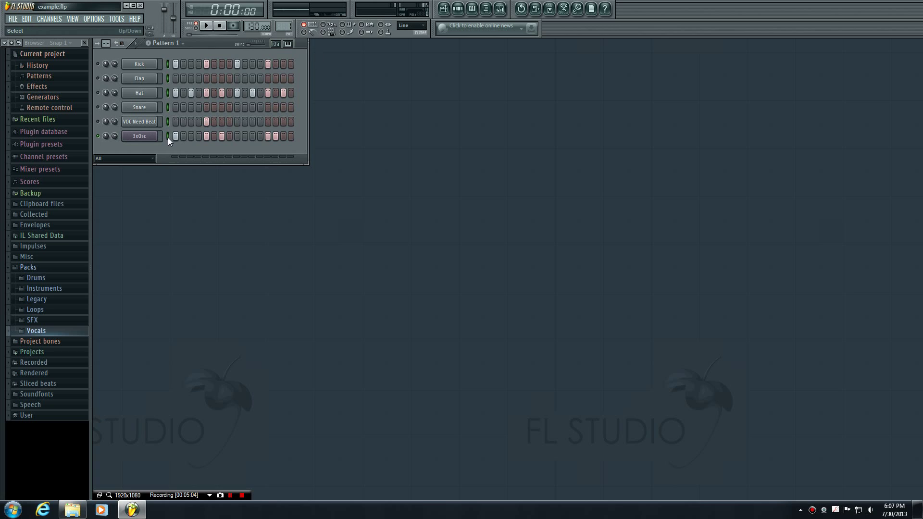
click(288, 45)
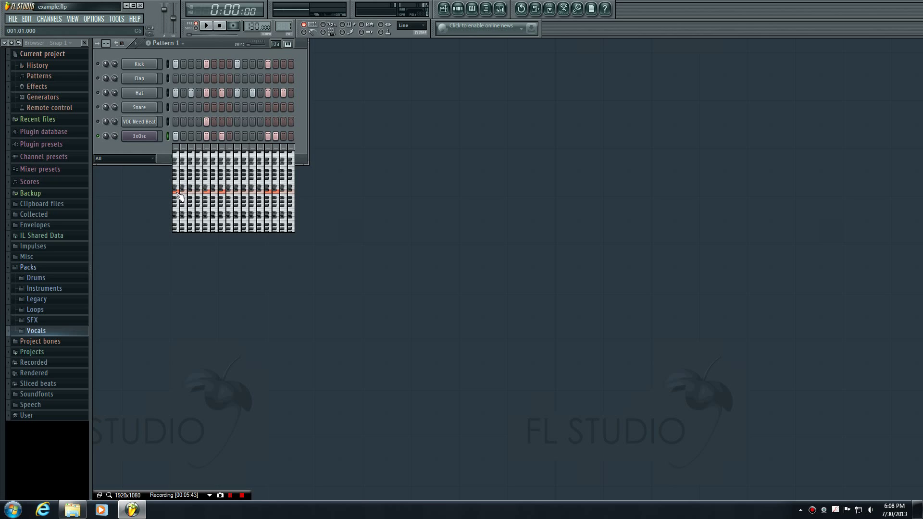
- Set new pitches for the early step notes, raise steps 13–14, and audition the pattern
click(179, 196)
click(181, 195)
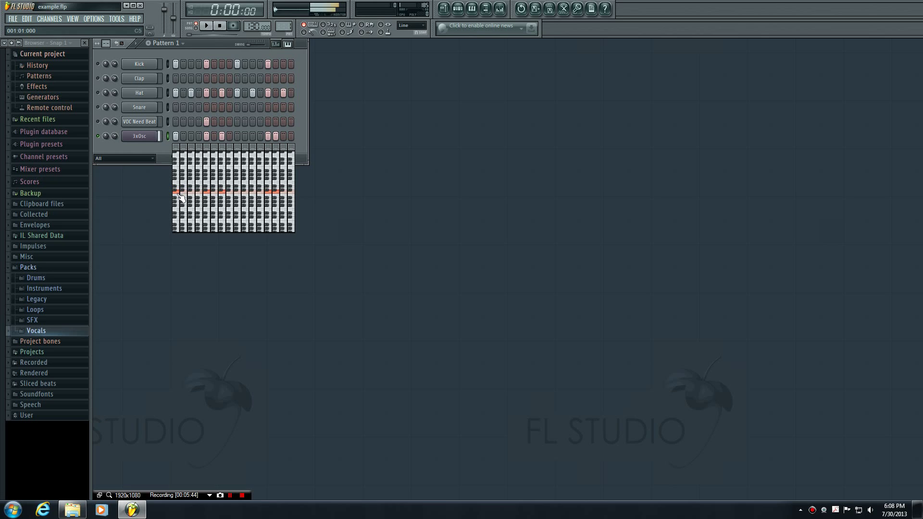
click(207, 182)
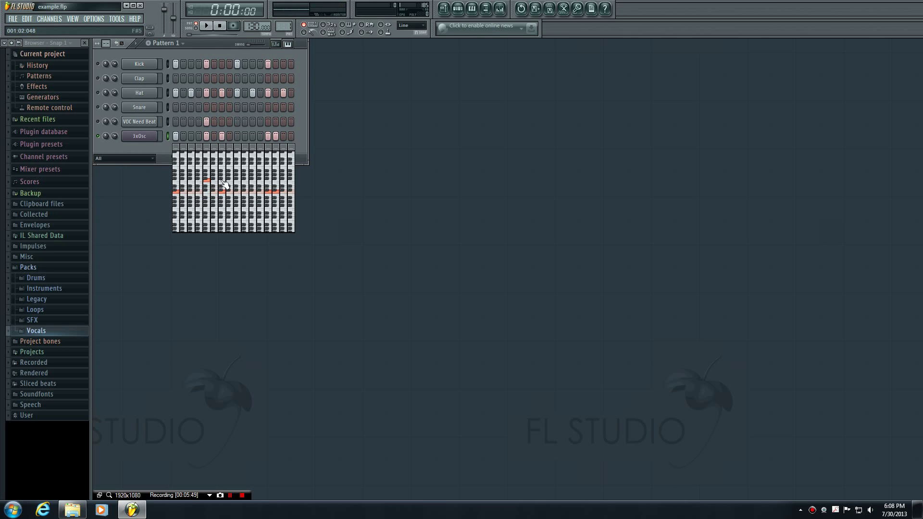
click(223, 172)
drag(269, 181, 279, 181)
click(139, 45)
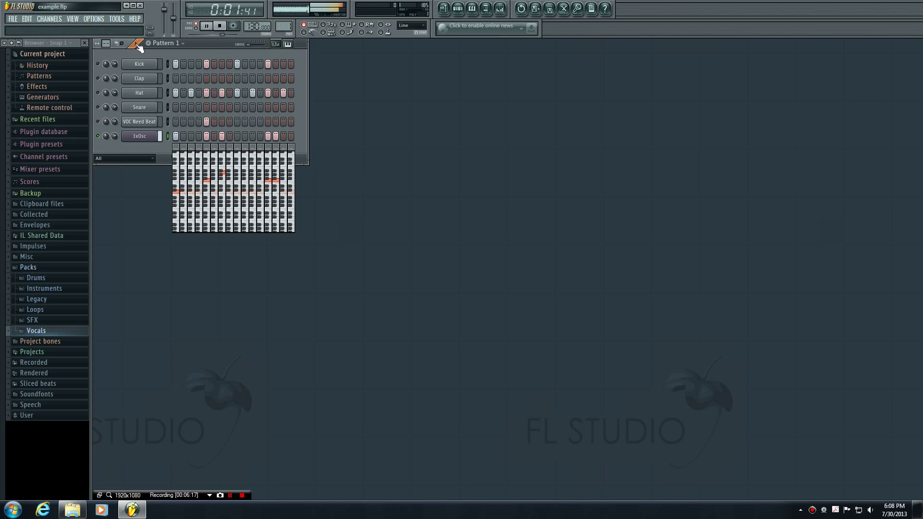
click(219, 26)
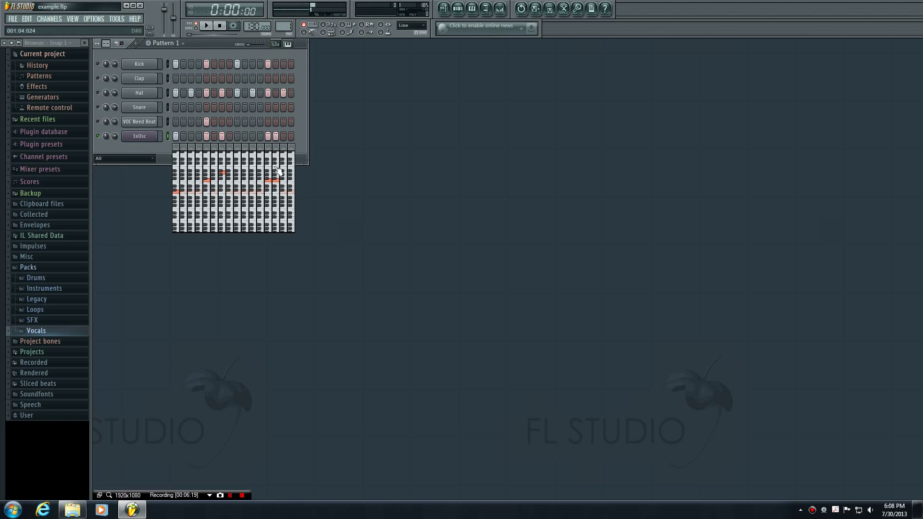
- Lower the step 14 note, drop step 15 from E5 to D5, and add notes on steps 12 and 14
drag(284, 184, 284, 189)
click(207, 27)
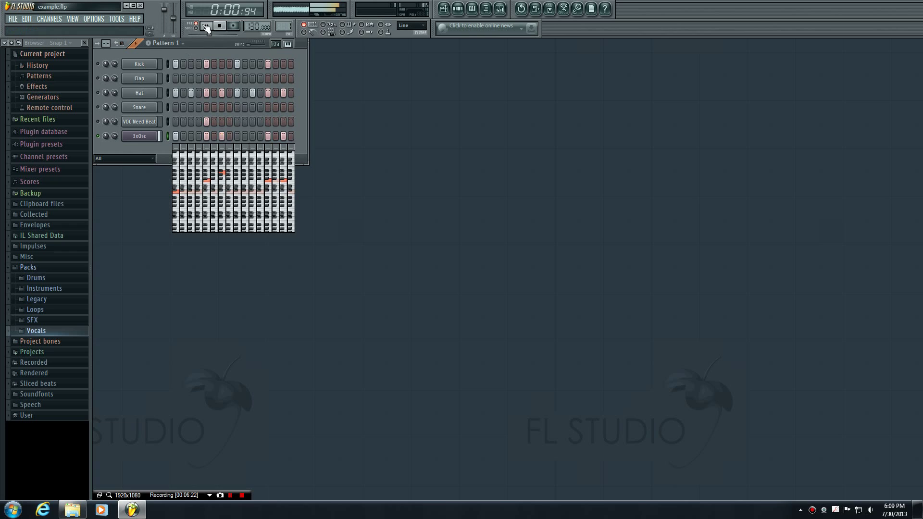
click(288, 187)
click(261, 172)
click(276, 180)
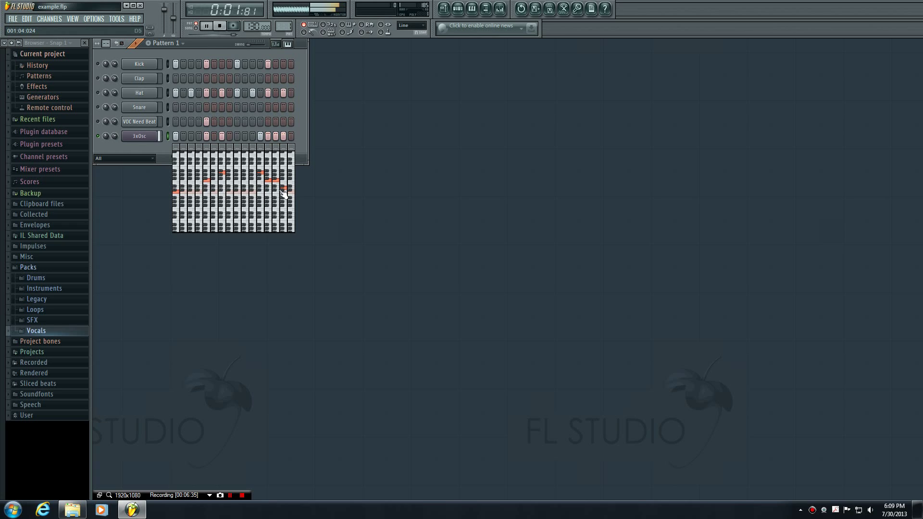
click(219, 25)
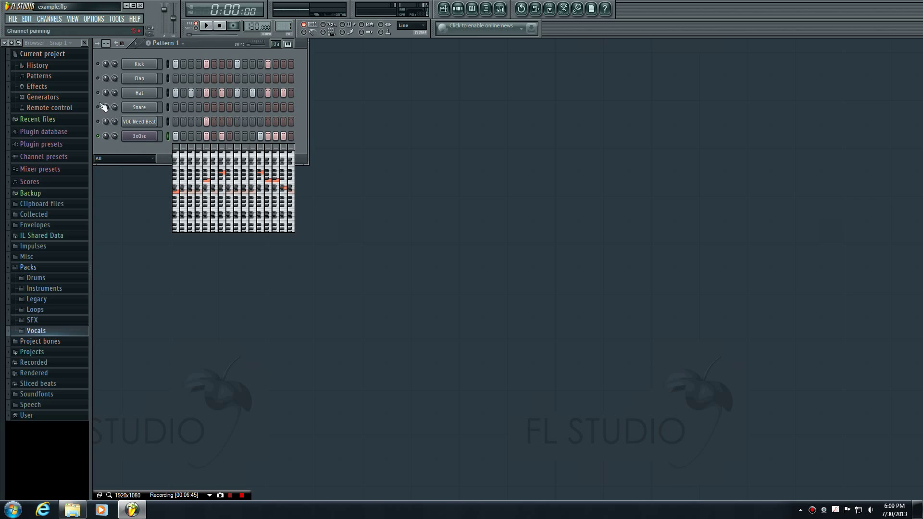
right_click(97, 63)
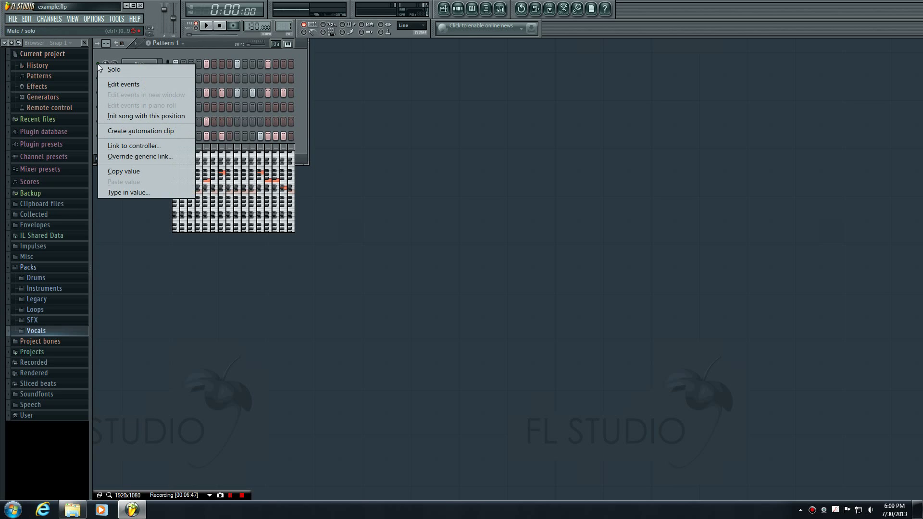
click(104, 69)
right_click(103, 68)
click(100, 72)
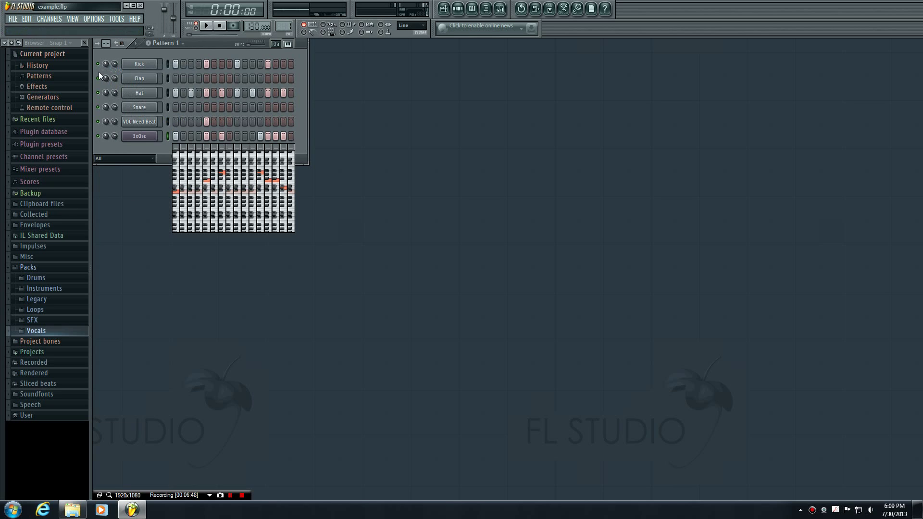
click(137, 45)
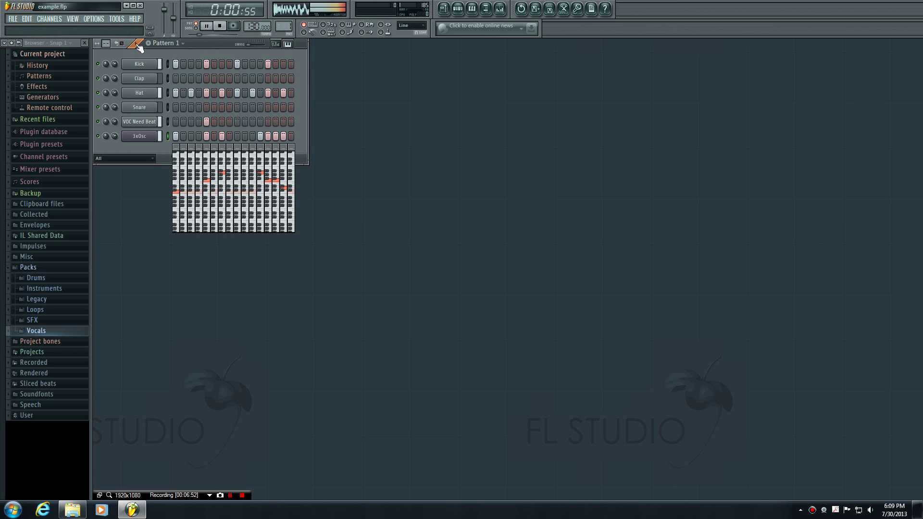
click(220, 27)
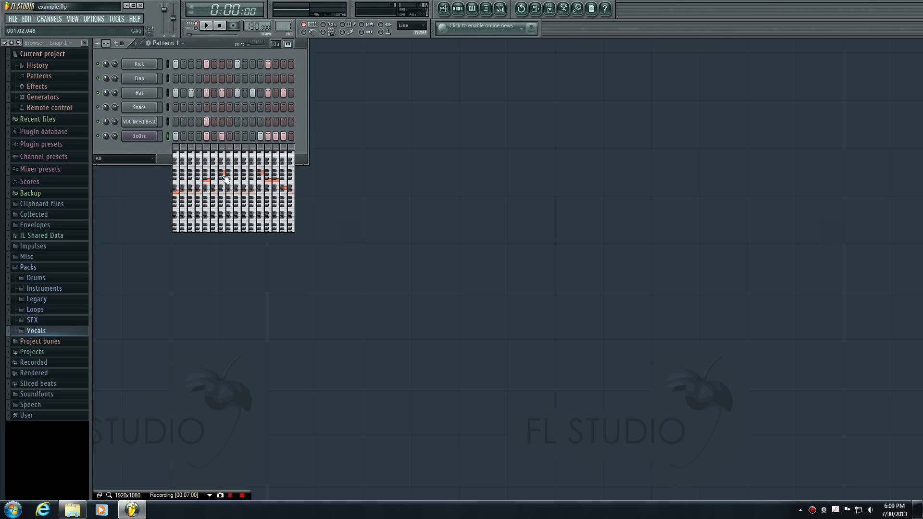
- Add a default 3x Osc via Channels > Add one and leave only its first step active
click(50, 19)
mouse_move(77, 27)
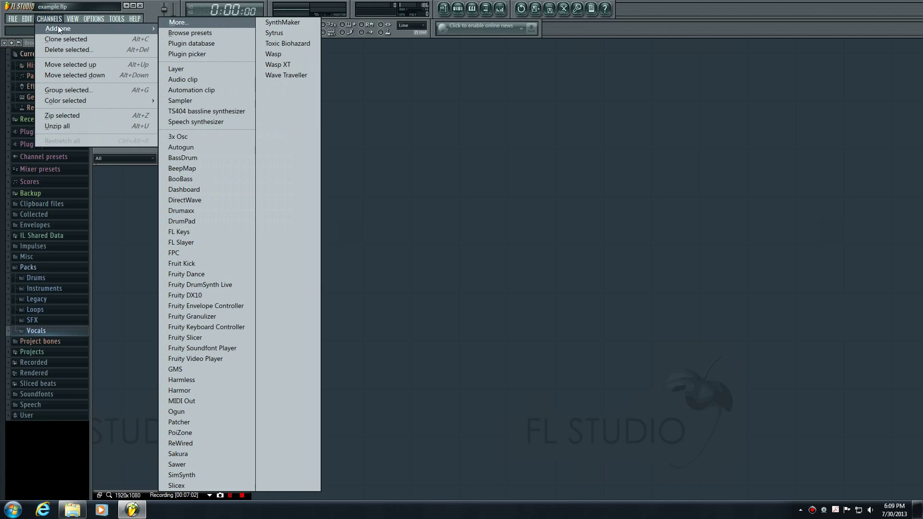
click(197, 136)
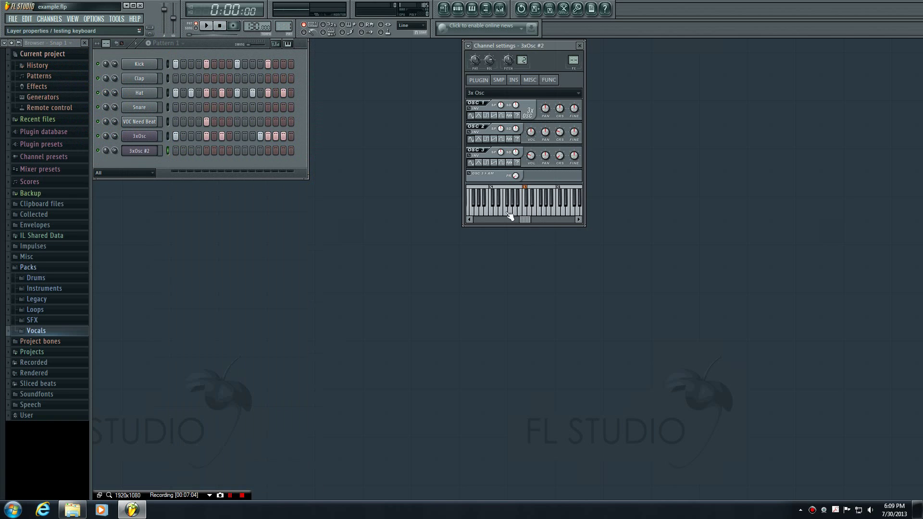
click(176, 151)
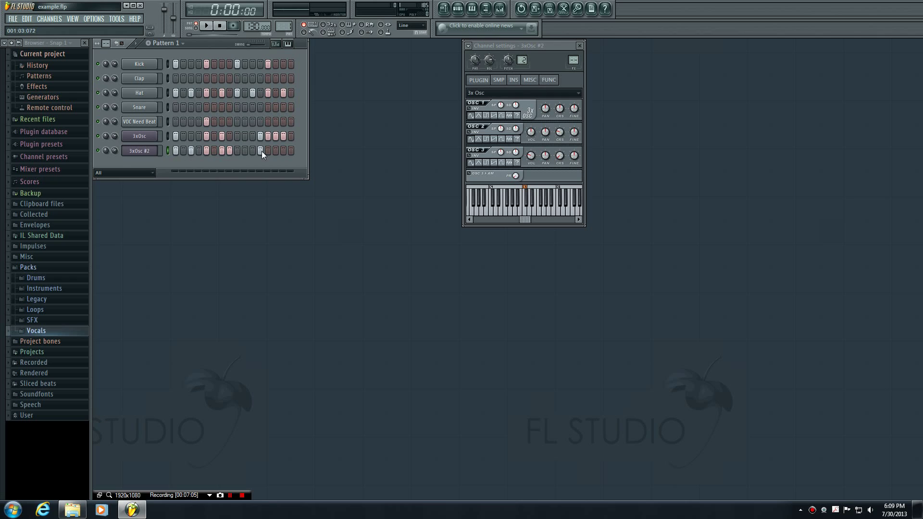
drag(284, 151, 191, 151)
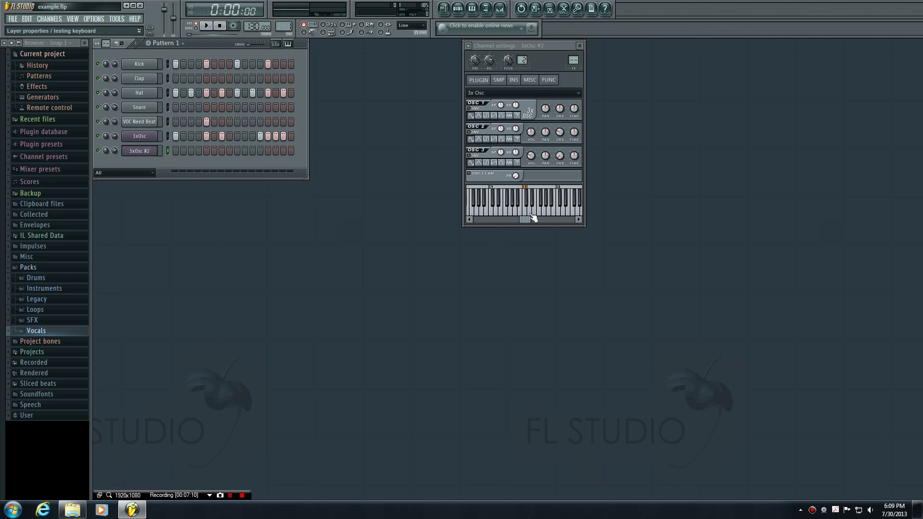
- Close the 3xOsc #2 settings and show the original 3xOsc's pitches in the keyboard editor
click(579, 46)
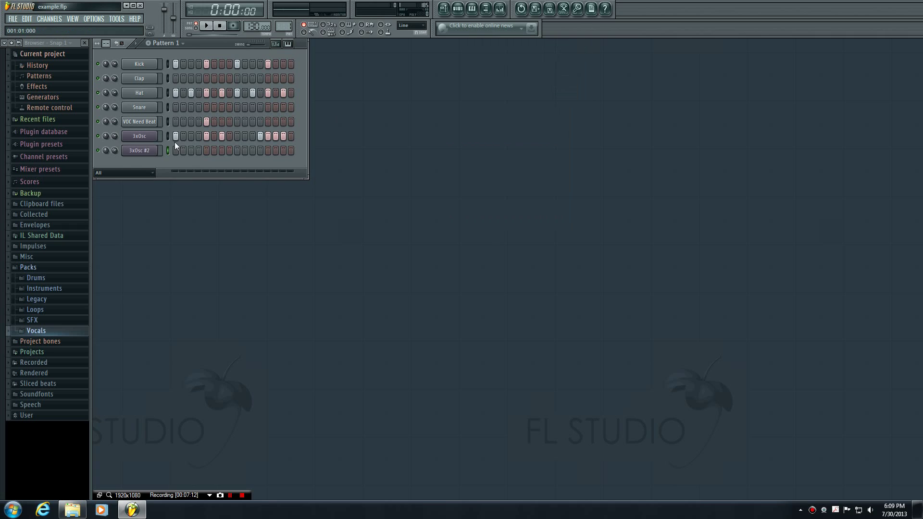
click(287, 43)
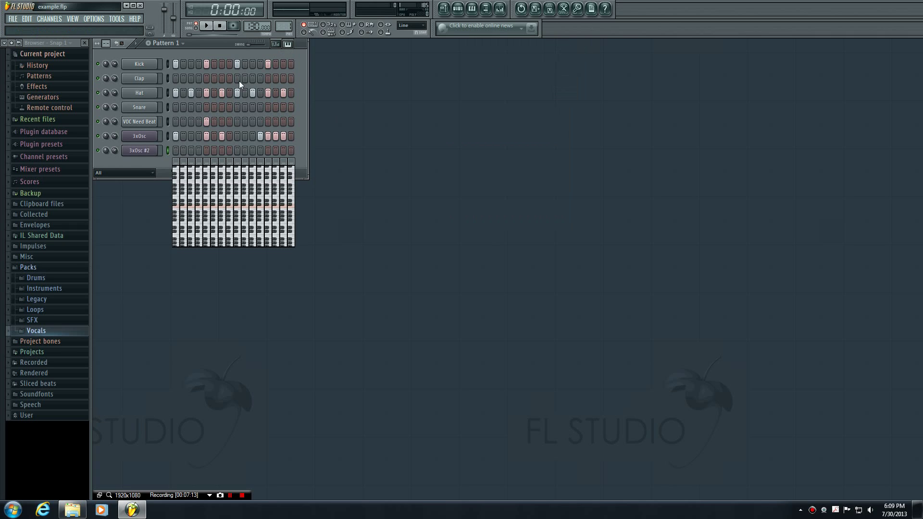
click(167, 136)
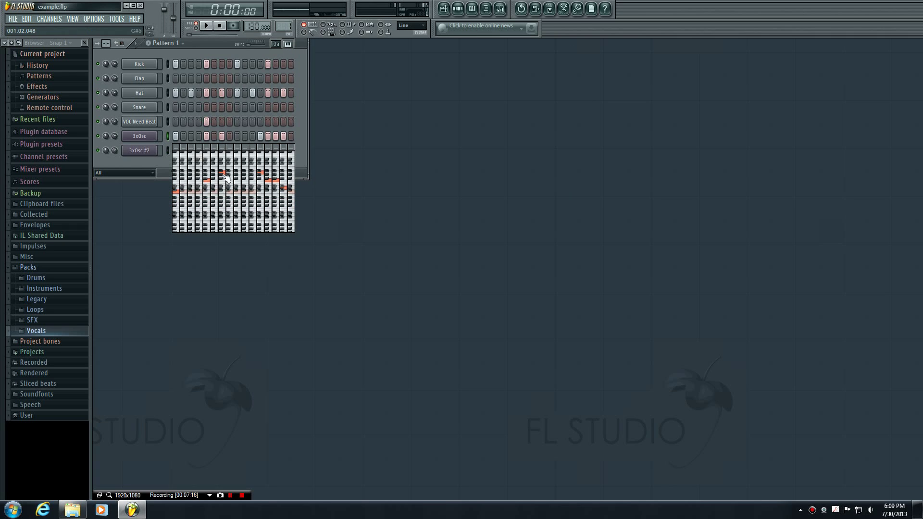